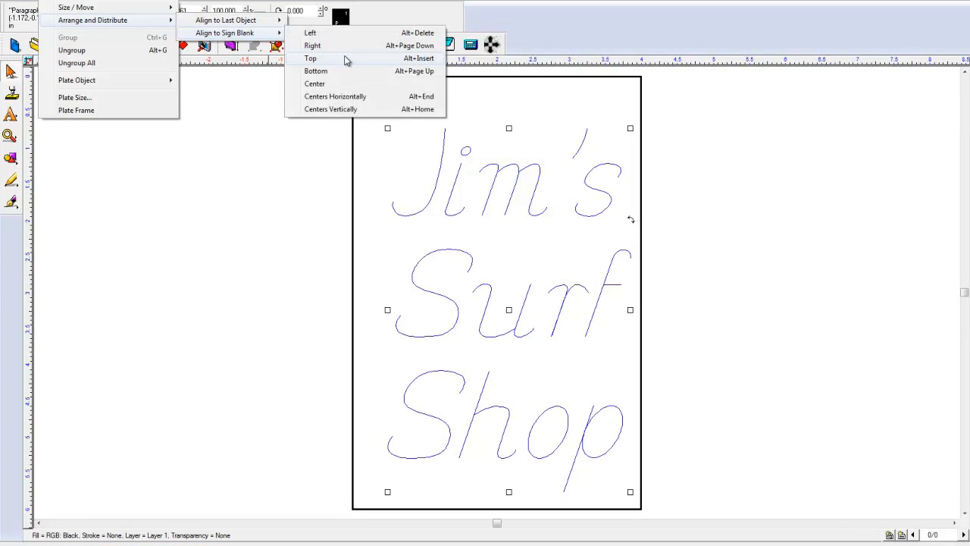
- Center the Jim's Surf Shop text on the sign blank, breaking it into separate lines
click(338, 85)
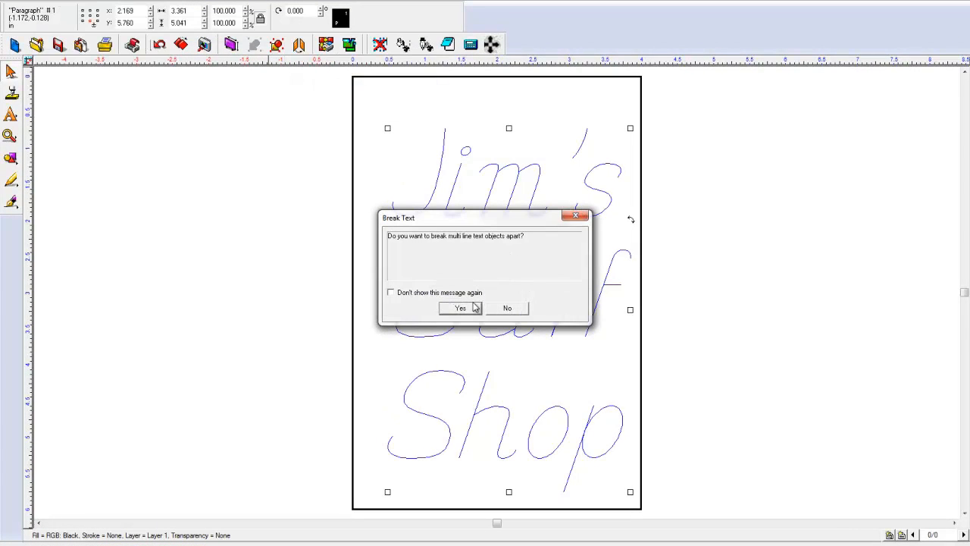
click(506, 309)
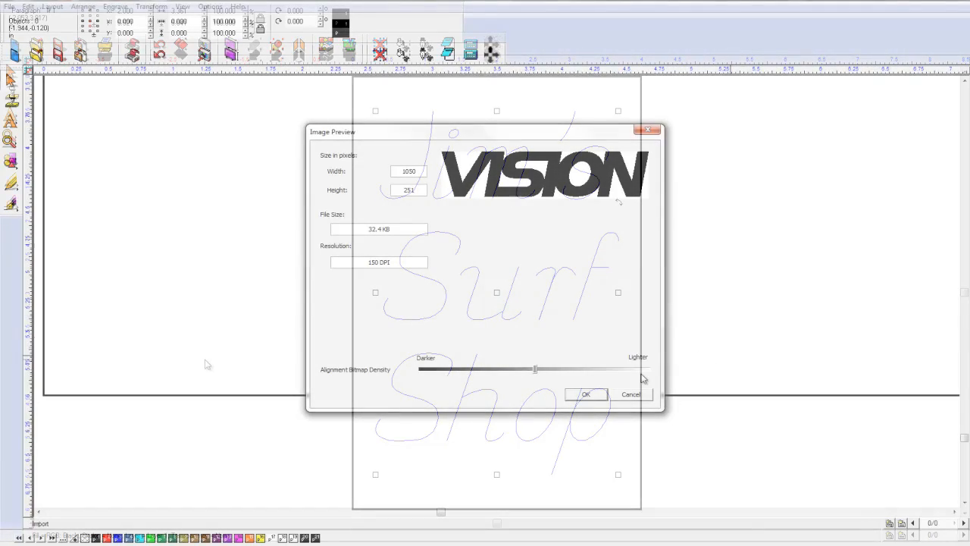
- Import the VISION image and badge text, then notch the rectangle's corners inward
click(585, 395)
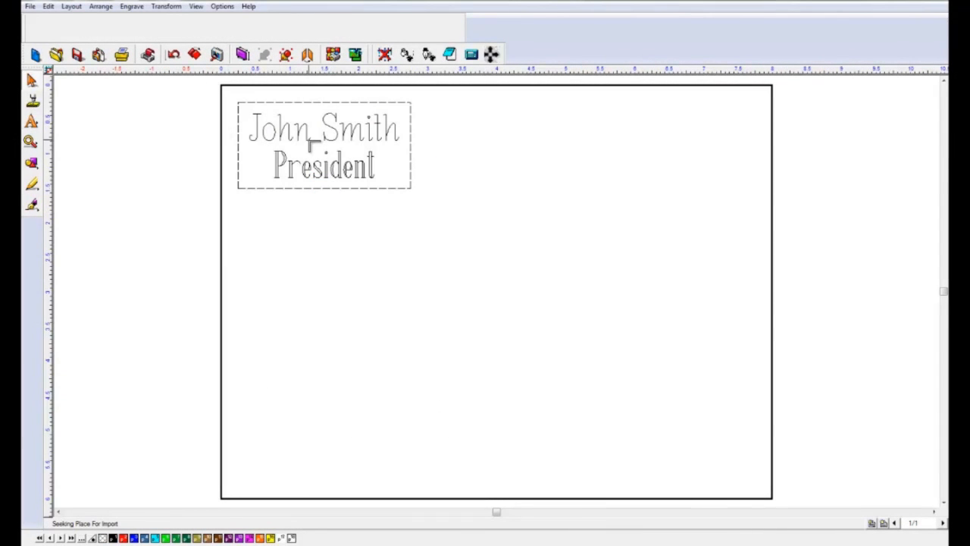
click(328, 149)
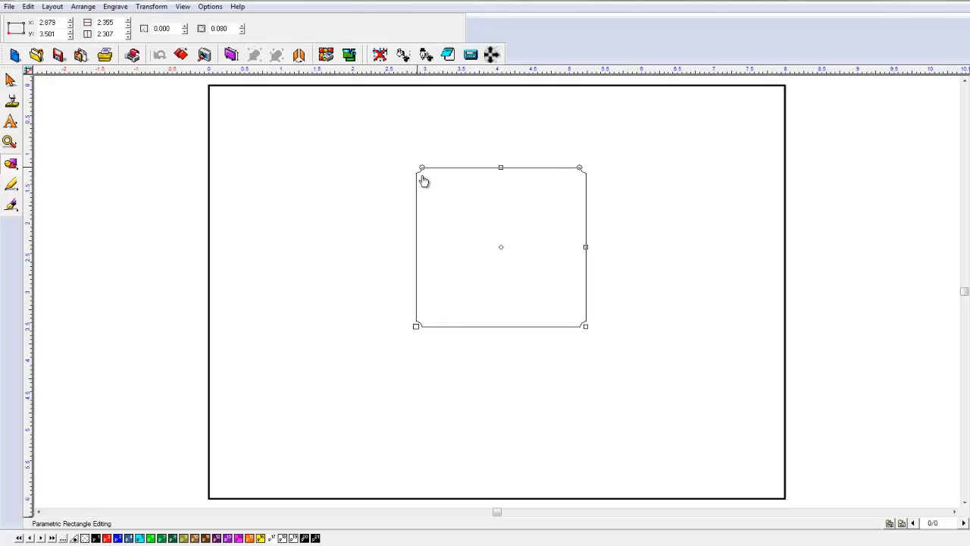
drag(432, 168, 446, 206)
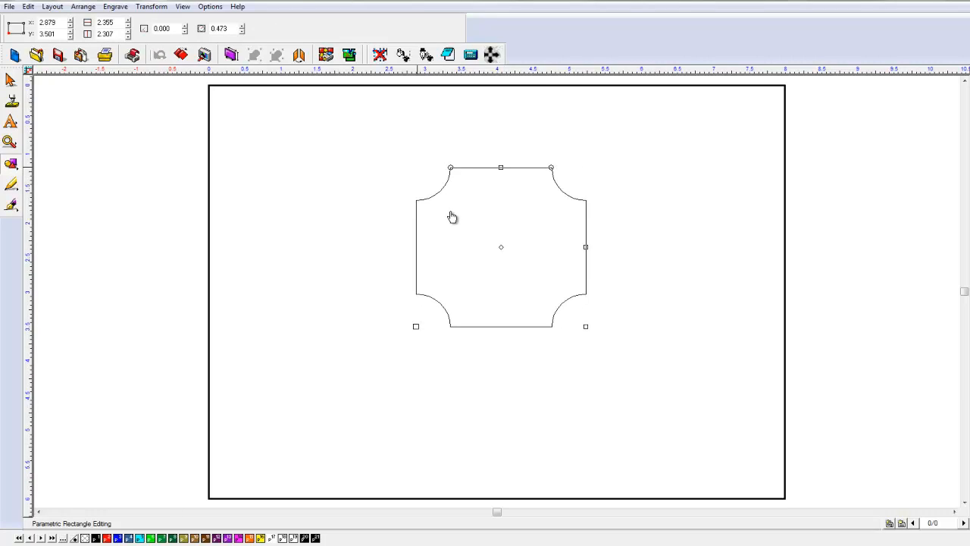